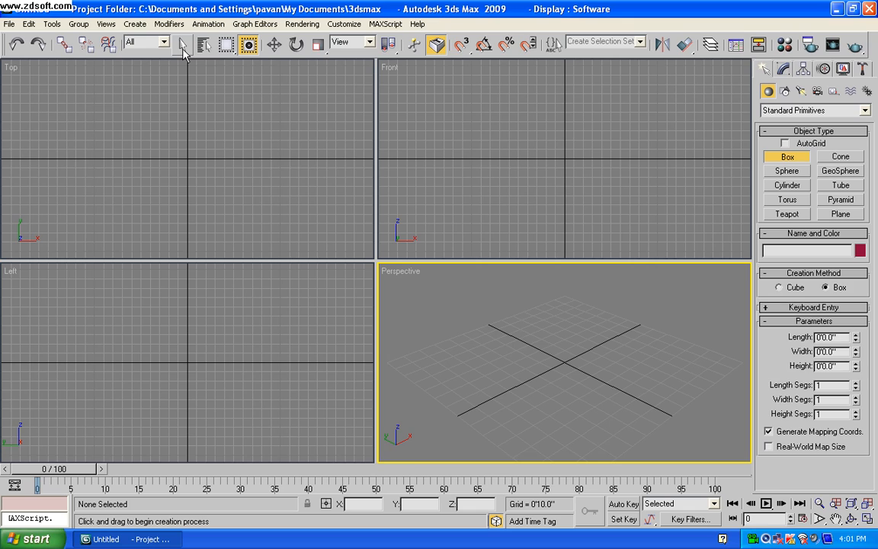
Create a box near the origin in the Perspective view and a sphere of about 1'4.4" radius in front of it.
{"action": "left_click", "coordinate": [183, 47]}
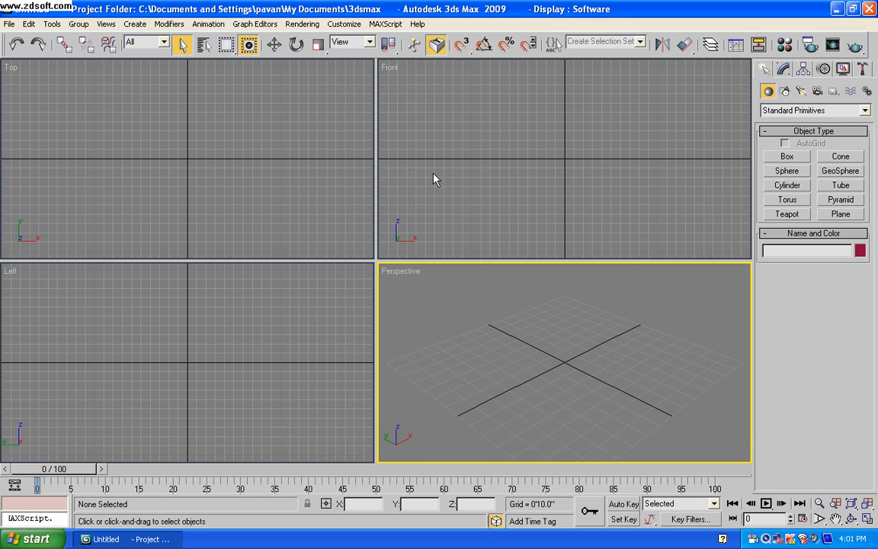
{"action": "left_click", "coordinate": [786, 157]}
{"action": "left_click_drag", "start_coordinate": [536, 366], "coordinate": [619, 365]}
{"action": "left_click", "coordinate": [614, 333]}
{"action": "left_click", "coordinate": [786, 171]}
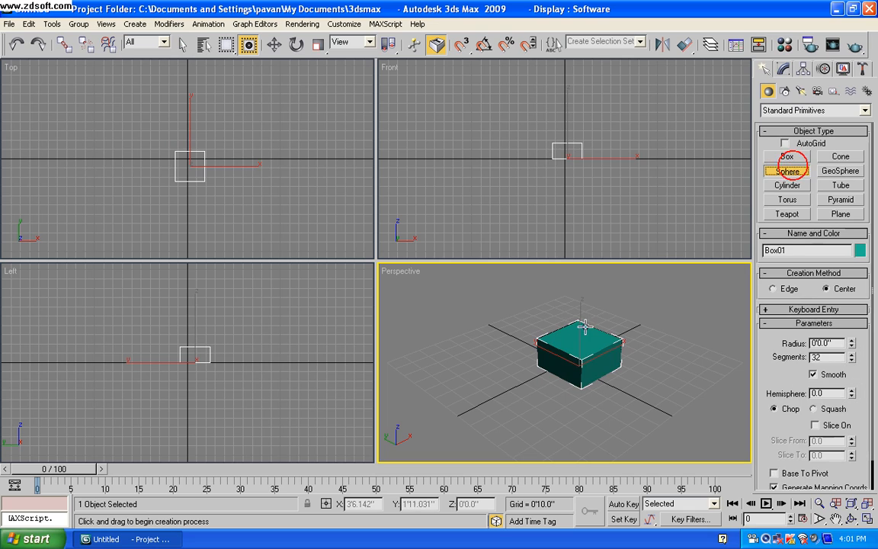
{"action": "mouse_move", "coordinate": [480, 390]}
{"action": "left_mouse_down"}
{"action": "mouse_move", "coordinate": [501, 401]}
{"action": "mouse_move", "coordinate": [492, 400]}
{"action": "left_mouse_up"}
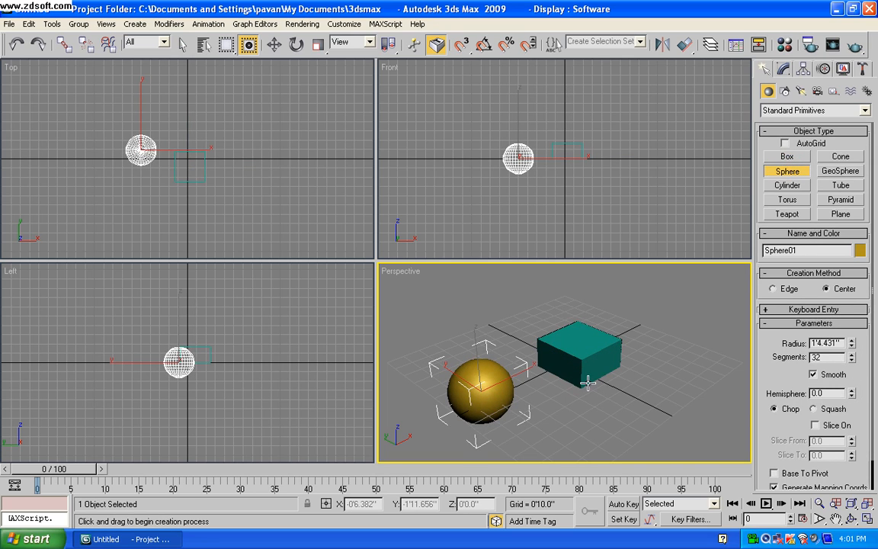
Select the box and move it across the Perspective view to about X 1'6.7", Y 0'4.8".
{"action": "left_click", "coordinate": [180, 44]}
{"action": "left_click", "coordinate": [568, 332]}
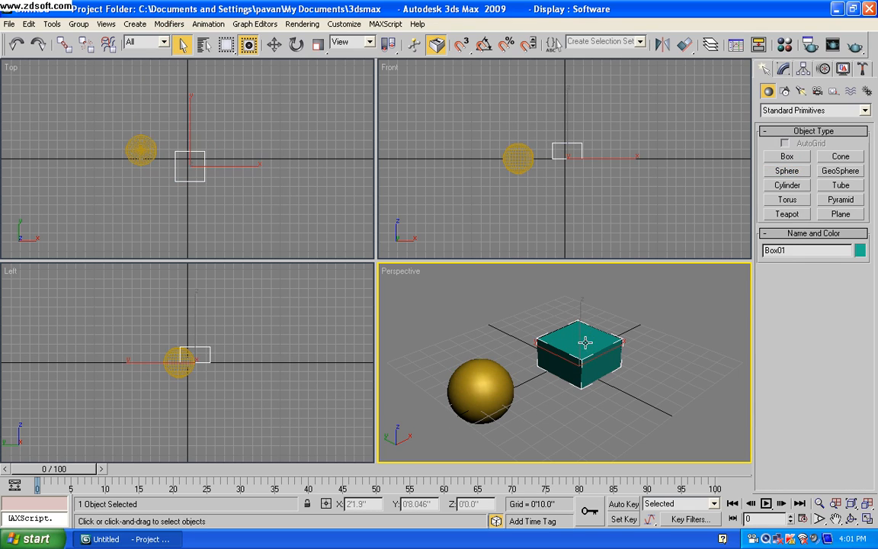
{"action": "left_click", "coordinate": [275, 44]}
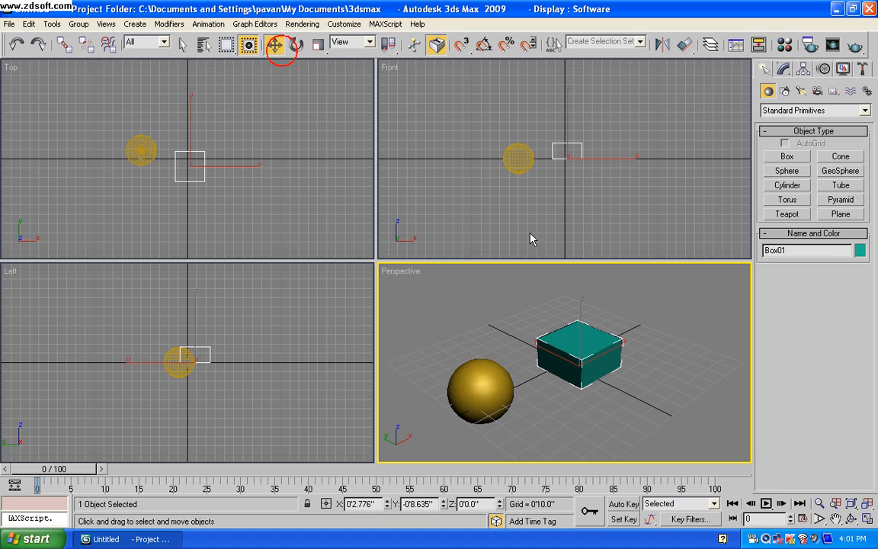
{"action": "left_click_drag", "start_coordinate": [576, 330], "coordinate": [598, 334]}
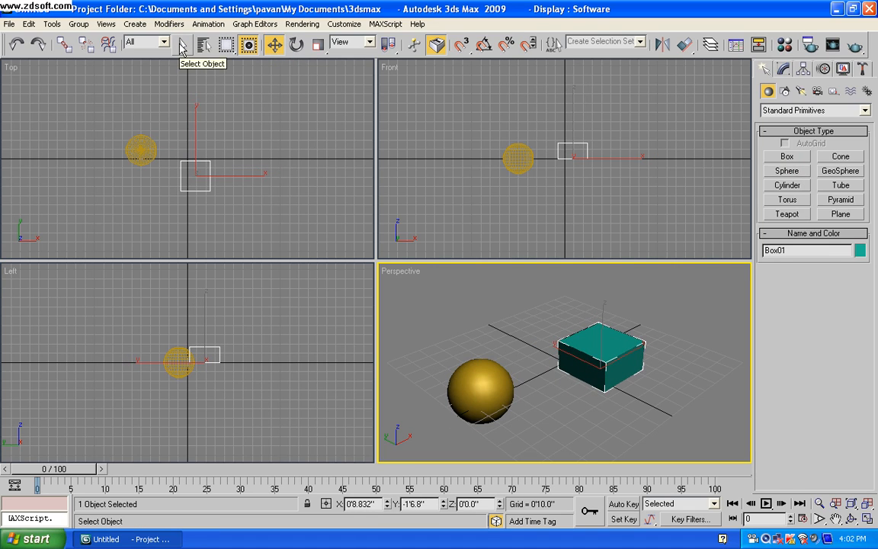
{"action": "left_click", "coordinate": [275, 46]}
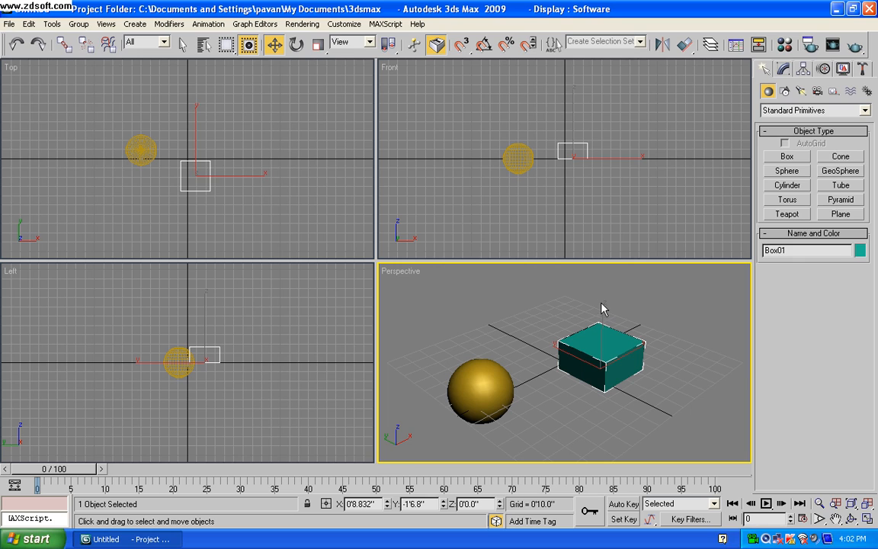
{"action": "left_click_drag", "start_coordinate": [597, 360], "coordinate": [561, 322]}
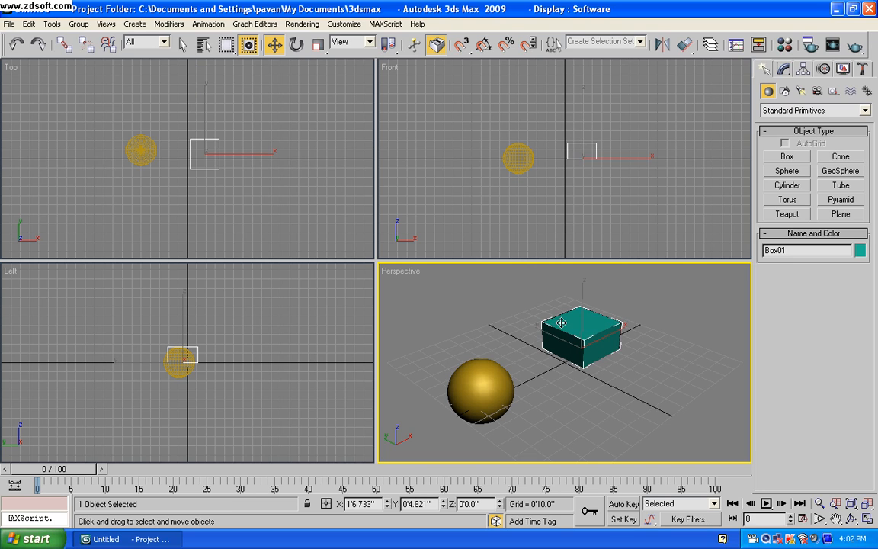
Move the box along one constrained axis at a time to about X 3'6.3", Y 1'3.4", Z -1'8".
{"action": "key", "text": "ctrl+d"}
{"action": "left_click_drag", "start_coordinate": [570, 325], "coordinate": [589, 339]}
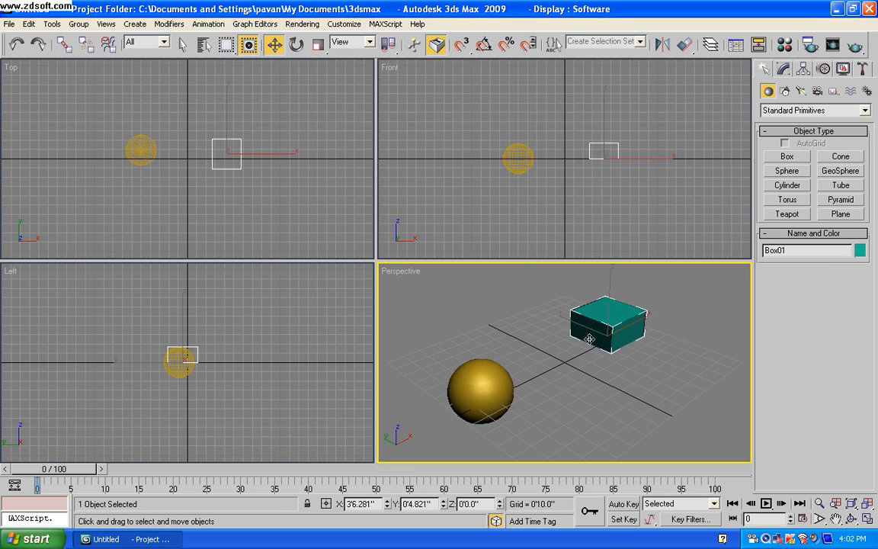
{"action": "key", "text": "F6"}
{"action": "mouse_move", "coordinate": [589, 339]}
{"action": "left_mouse_down"}
{"action": "mouse_move", "coordinate": [573, 319]}
{"action": "mouse_move", "coordinate": [628, 339]}
{"action": "mouse_move", "coordinate": [603, 334]}
{"action": "left_mouse_up"}
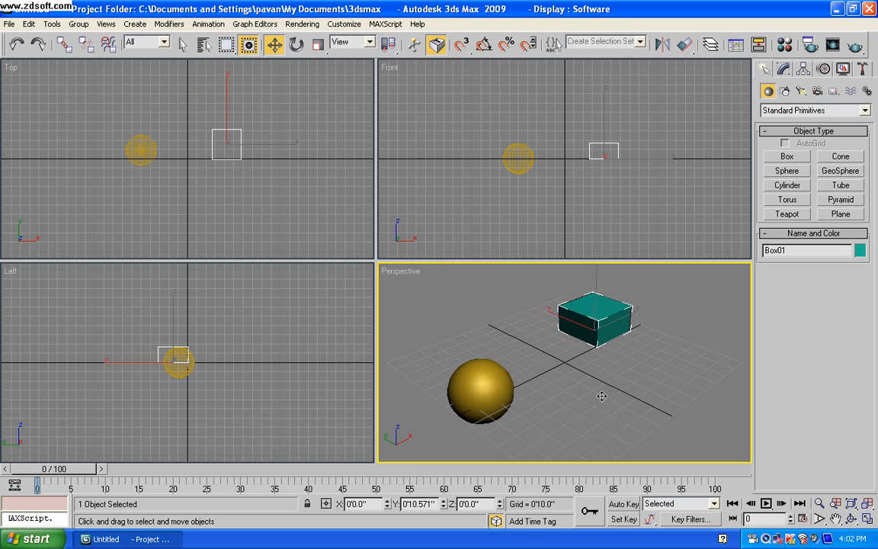
{"action": "key", "text": "F7"}
{"action": "left_click_drag", "start_coordinate": [592, 326], "coordinate": [590, 355]}
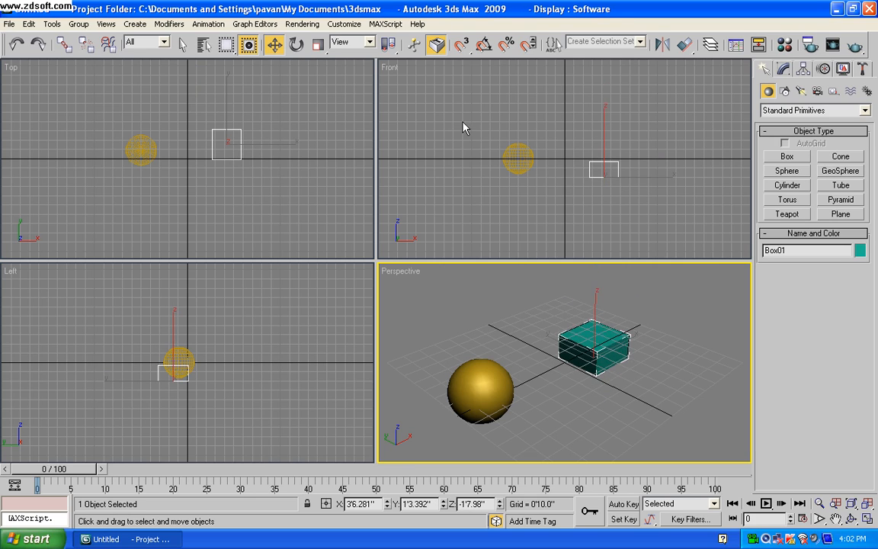
Rotate the box about 1 degree around the Z axis and scale it uniformly to about 66.5%.
{"action": "left_click", "coordinate": [296, 45]}
{"action": "left_click_drag", "start_coordinate": [566, 324], "coordinate": [568, 347]}
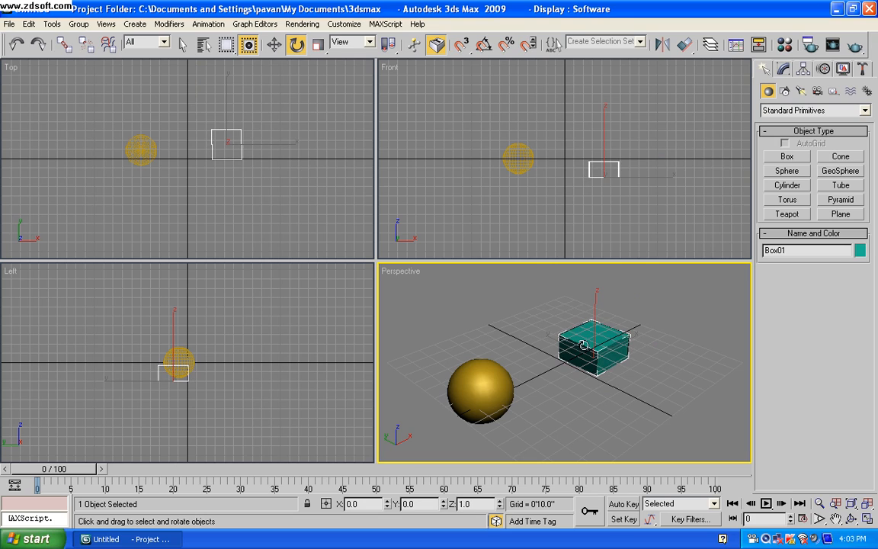
{"action": "left_click", "coordinate": [319, 45]}
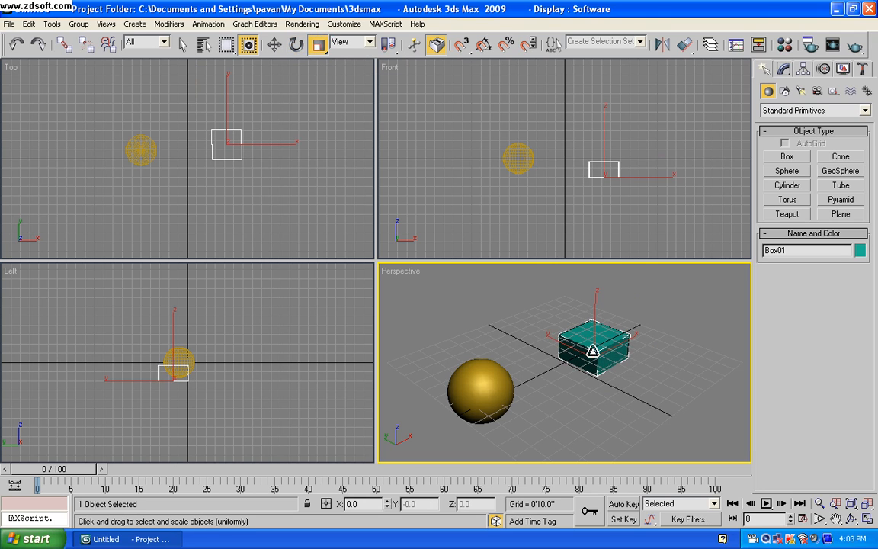
{"action": "left_click_drag", "start_coordinate": [585, 352], "coordinate": [460, 385]}
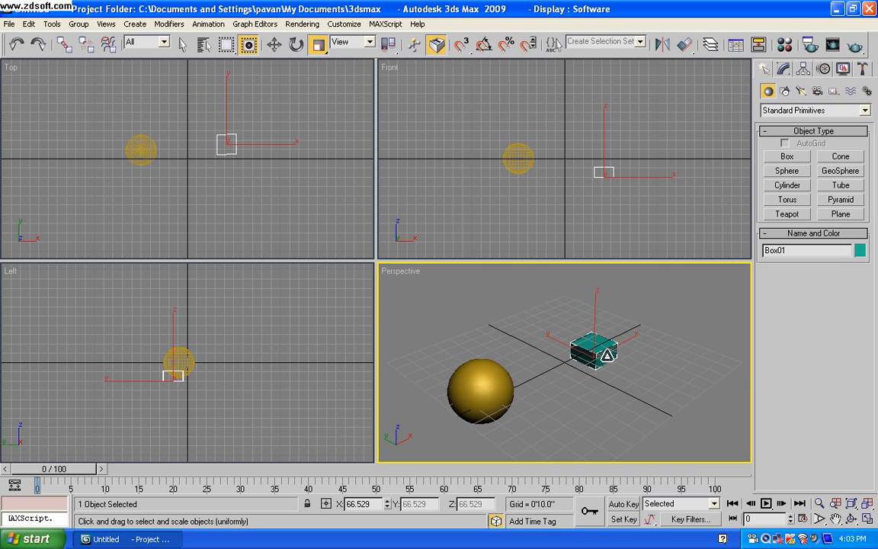
Preview mirroring the box on the X axis without applying it, and delete both the box and the sphere.
{"action": "left_click", "coordinate": [663, 45]}
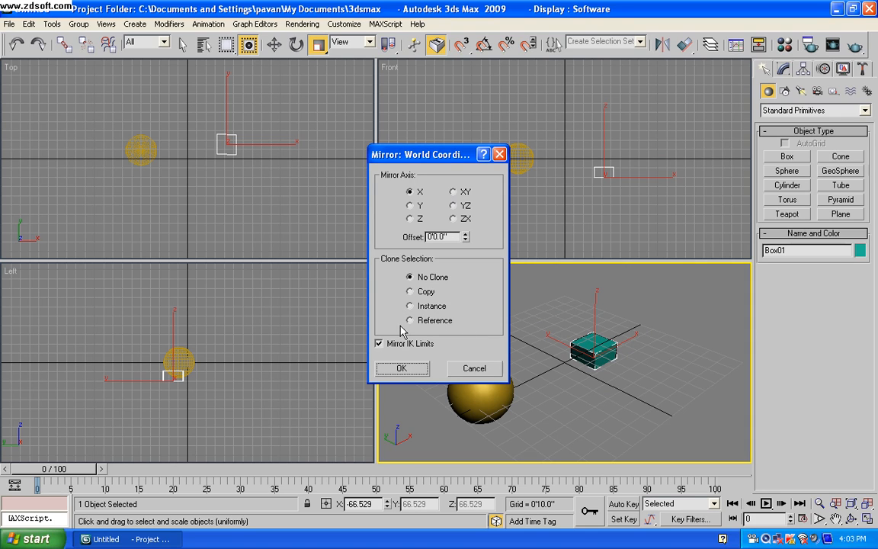
{"action": "left_click", "coordinate": [458, 369]}
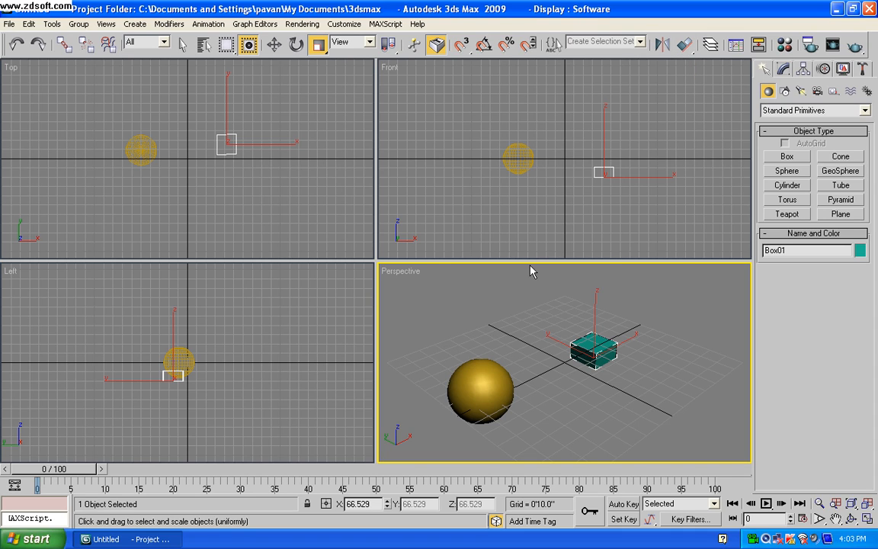
{"action": "left_click_drag", "start_coordinate": [436, 296], "coordinate": [701, 460]}
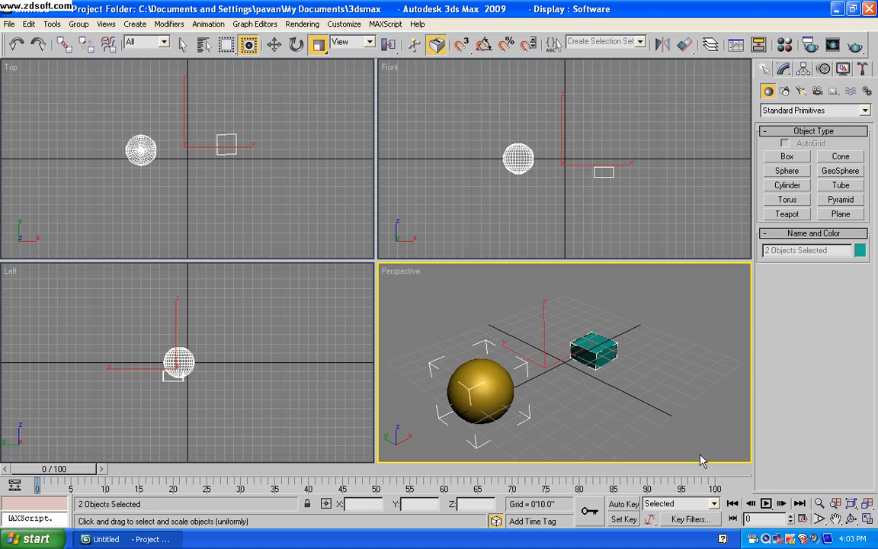
{"action": "key", "text": "Delete"}
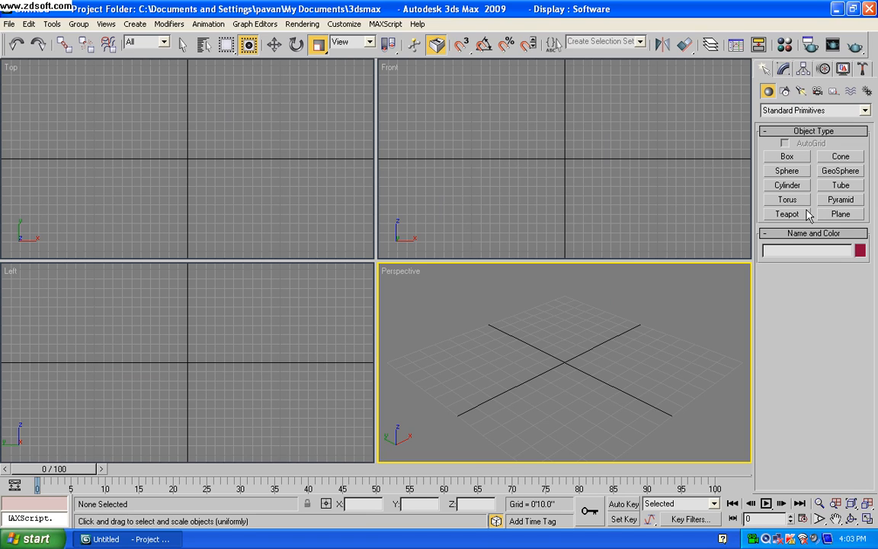
{"action": "left_click", "coordinate": [781, 93]}
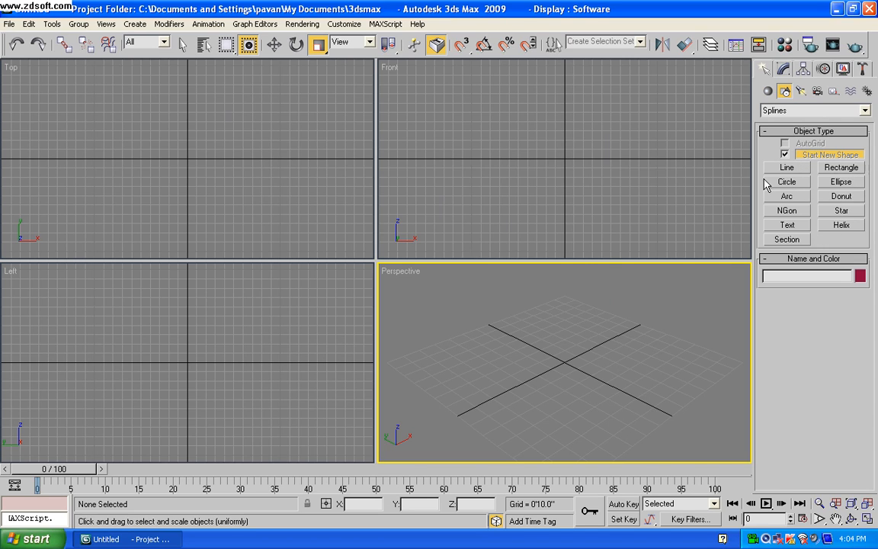
{"action": "left_click", "coordinate": [779, 70]}
{"action": "left_click", "coordinate": [764, 69]}
{"action": "left_click", "coordinate": [785, 70]}
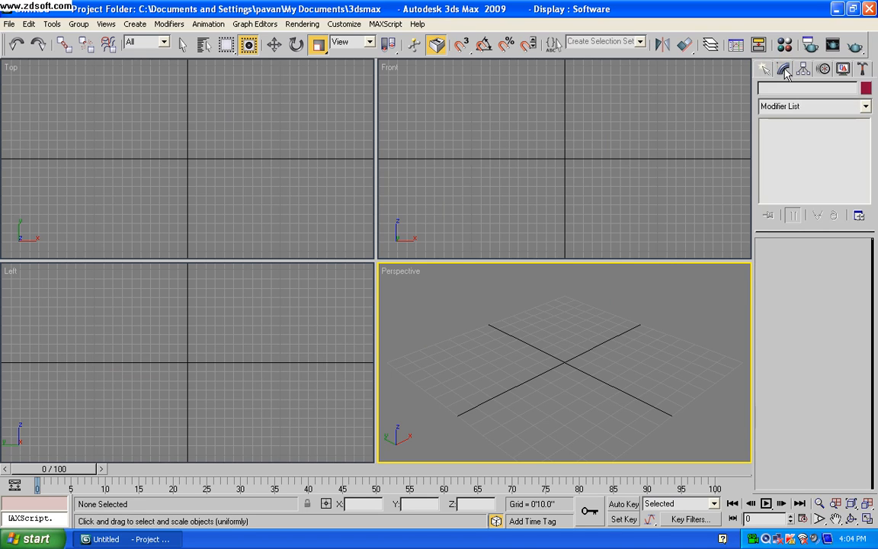
{"action": "left_click", "coordinate": [765, 70]}
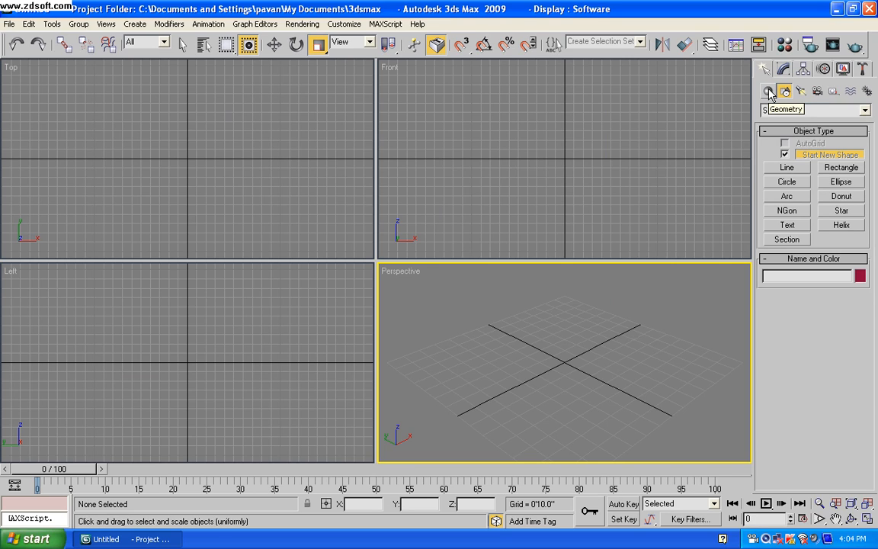
{"action": "left_click", "coordinate": [768, 91]}
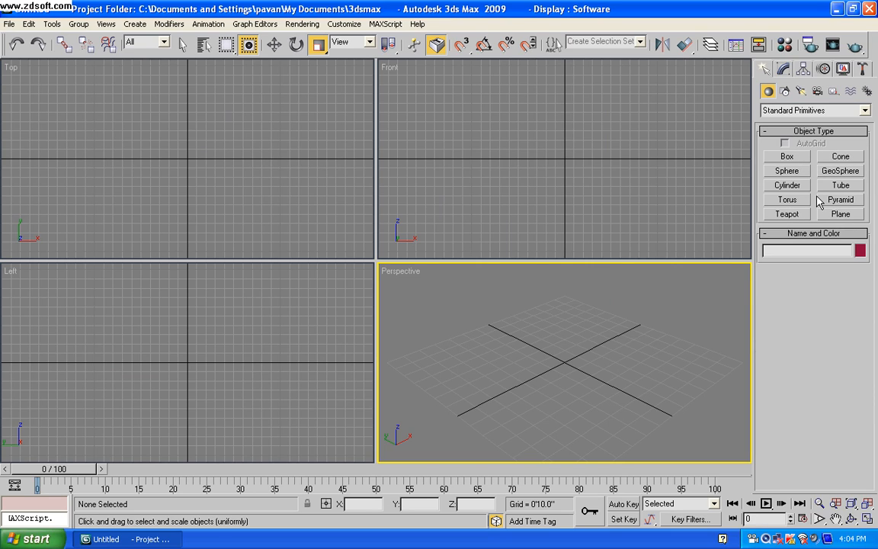
Draw a box at the origin in the Perspective view, about 2'3.5" long, 3'6.2" wide and 1'3.9" high.
{"action": "left_click", "coordinate": [788, 157]}
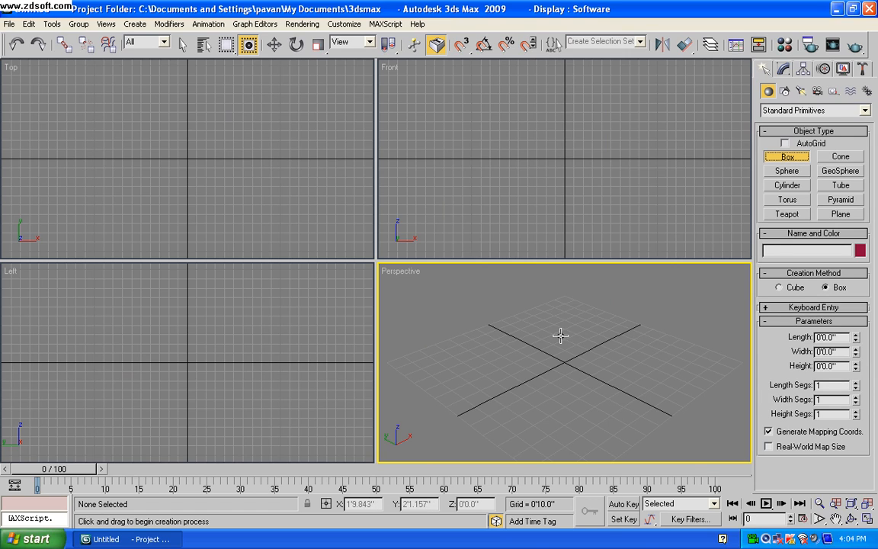
{"action": "left_click_drag", "start_coordinate": [531, 371], "coordinate": [621, 361]}
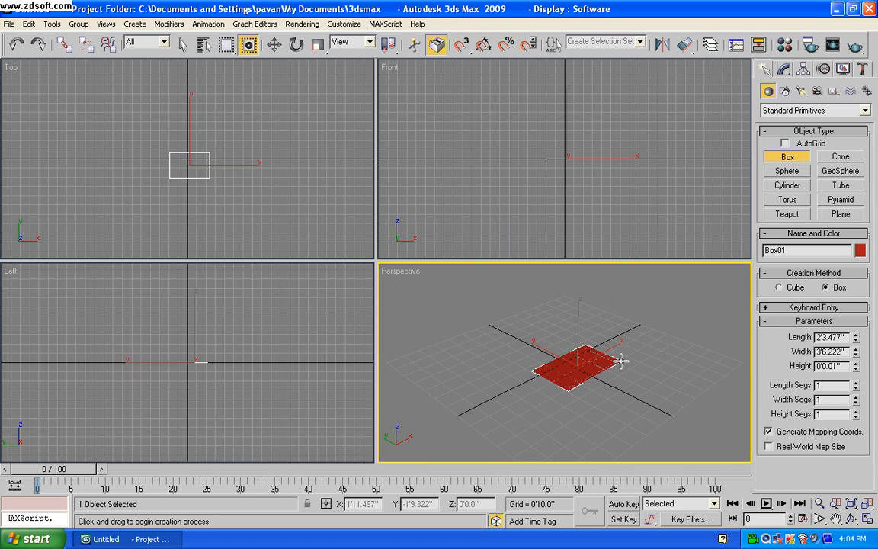
{"action": "left_click", "coordinate": [623, 336]}
Set the box's length to 2', its width to 5' and its height to 1'.
{"action": "left_click", "coordinate": [845, 357]}
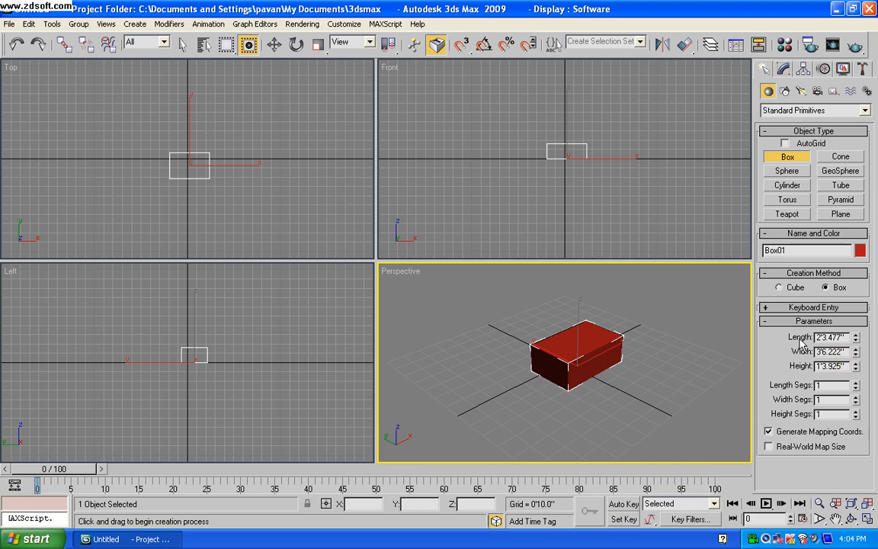
{"action": "left_click", "coordinate": [821, 336]}
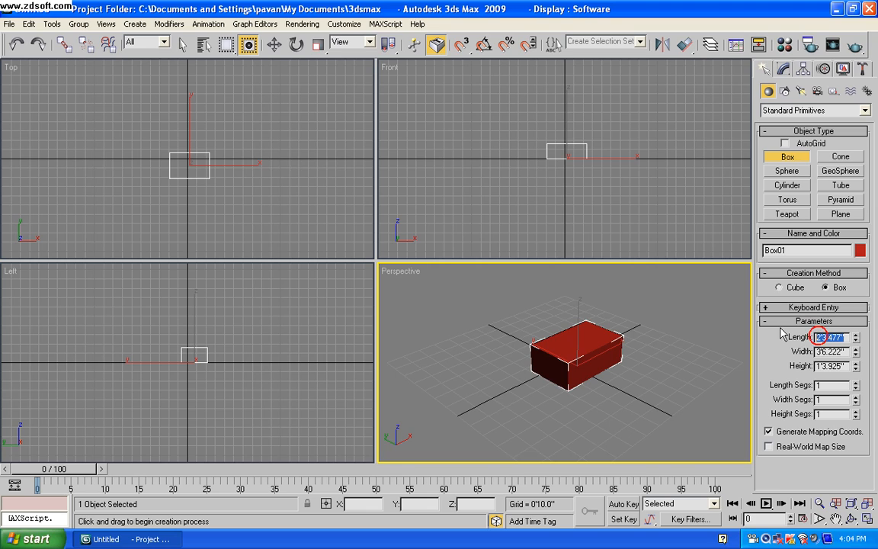
{"action": "type", "text": "2"}
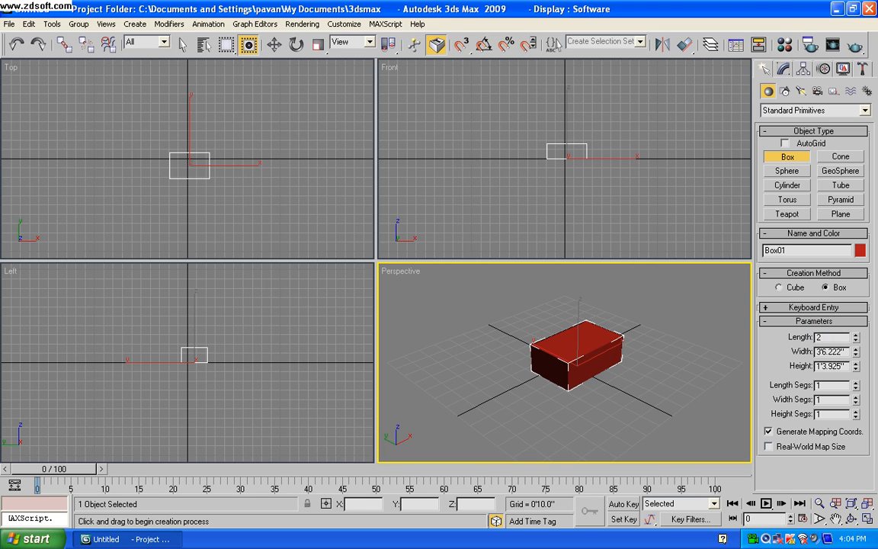
{"action": "key", "text": "Return"}
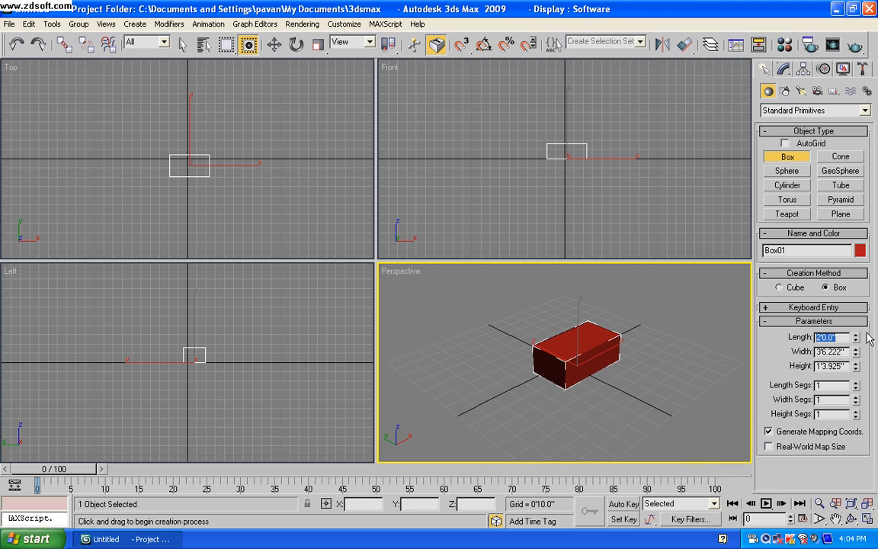
{"action": "left_click", "coordinate": [844, 353]}
{"action": "double_click", "coordinate": [845, 353]}
{"action": "type", "text": "5"}
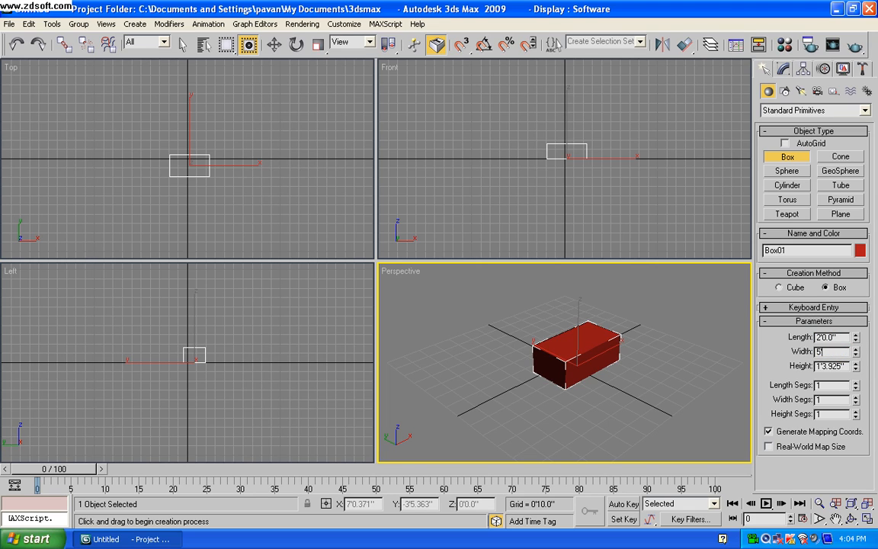
{"action": "key", "text": "Return"}
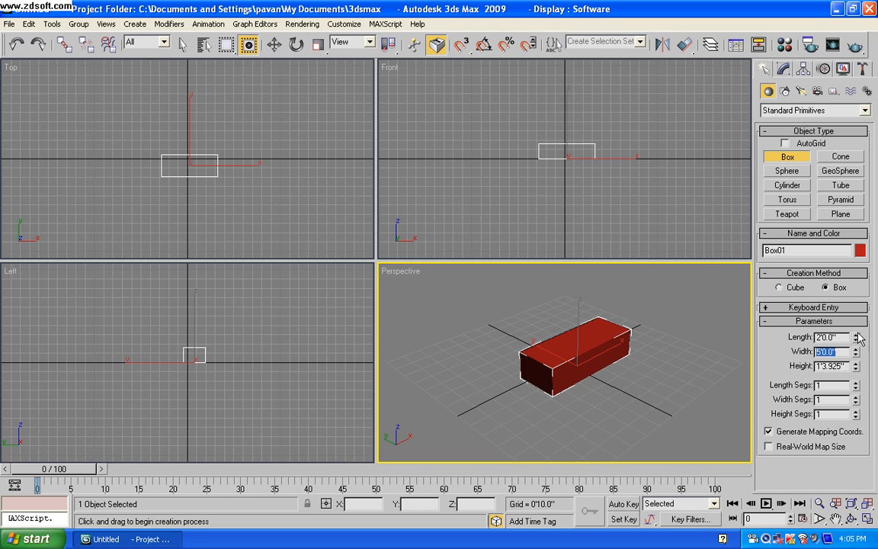
{"action": "mouse_move", "coordinate": [856, 364]}
{"action": "left_mouse_down"}
{"action": "mouse_move", "coordinate": [855, 328]}
{"action": "mouse_move", "coordinate": [877, 343]}
{"action": "mouse_move", "coordinate": [855, 363]}
{"action": "left_mouse_up"}
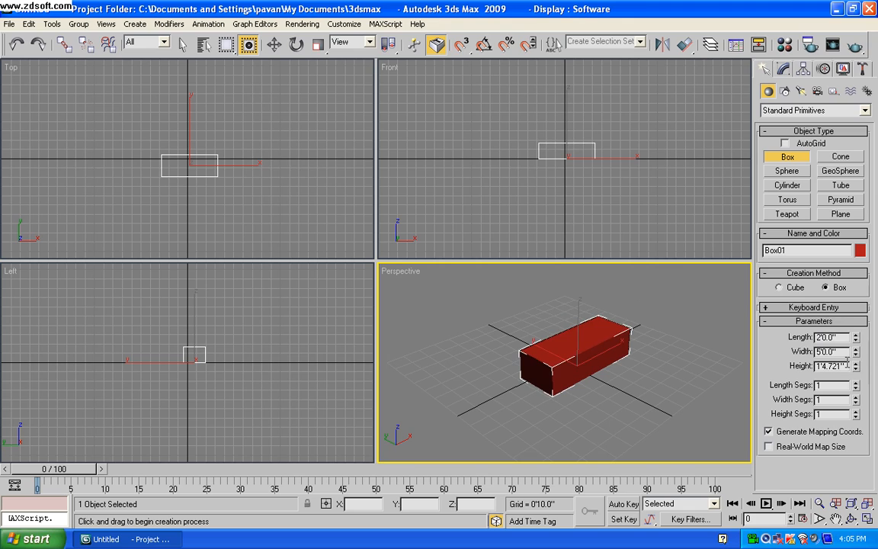
{"action": "double_click", "coordinate": [831, 366]}
{"action": "type", "text": "1'"}
{"action": "key", "text": "Return"}
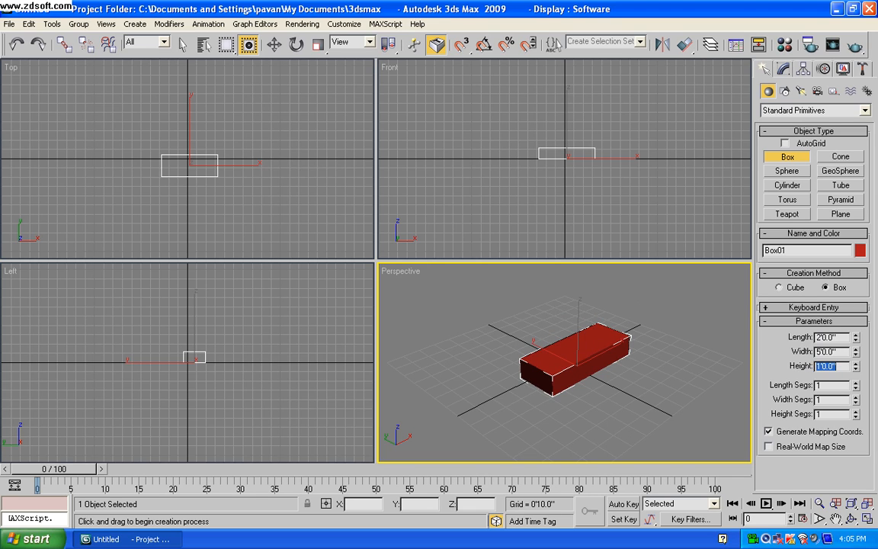
Draw a cone in front of the box and adjust it to about 1'4.6" radius 1, 0'2.5" radius 2 and 3'1.2" height.
{"action": "left_click", "coordinate": [840, 156]}
{"action": "left_click_drag", "start_coordinate": [644, 411], "coordinate": [682, 431]}
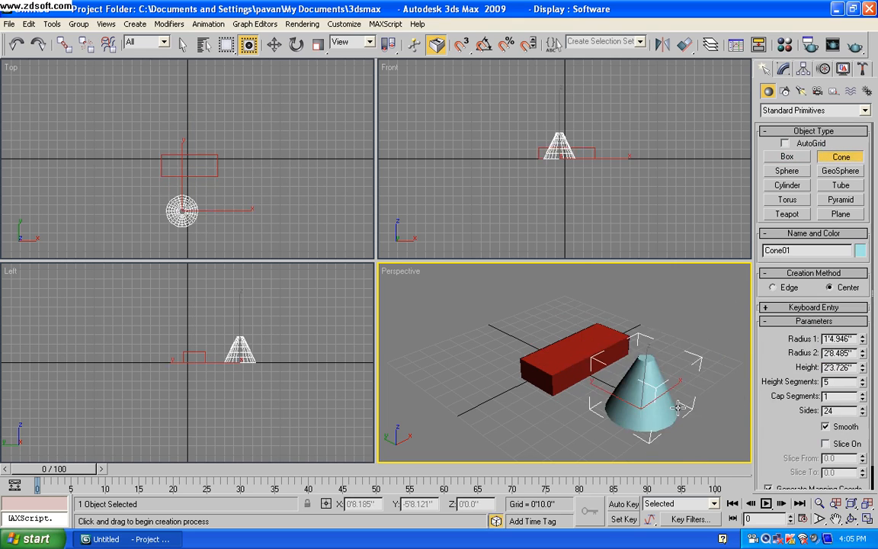
{"action": "left_click", "coordinate": [680, 398]}
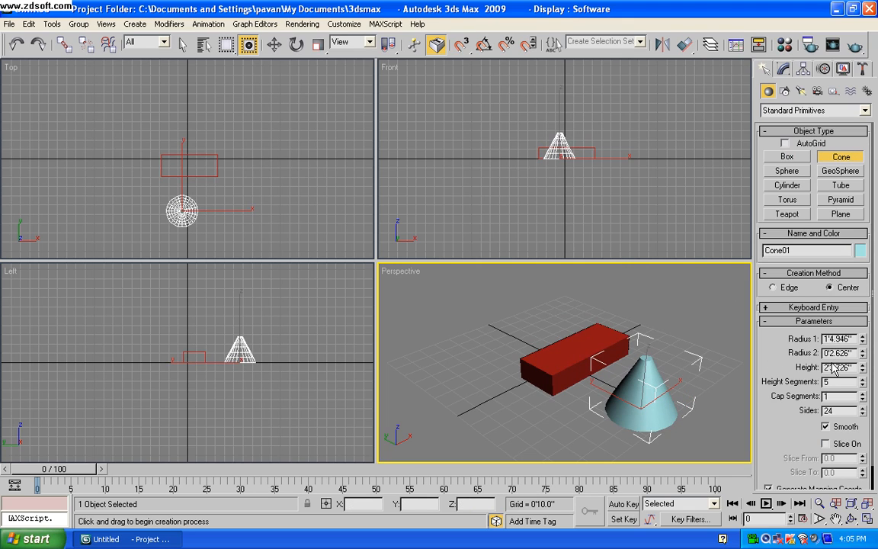
{"action": "mouse_move", "coordinate": [862, 337]}
{"action": "left_mouse_down"}
{"action": "mouse_move", "coordinate": [869, 297]}
{"action": "mouse_move", "coordinate": [864, 391]}
{"action": "mouse_move", "coordinate": [859, 320]}
{"action": "mouse_move", "coordinate": [860, 332]}
{"action": "left_mouse_up"}
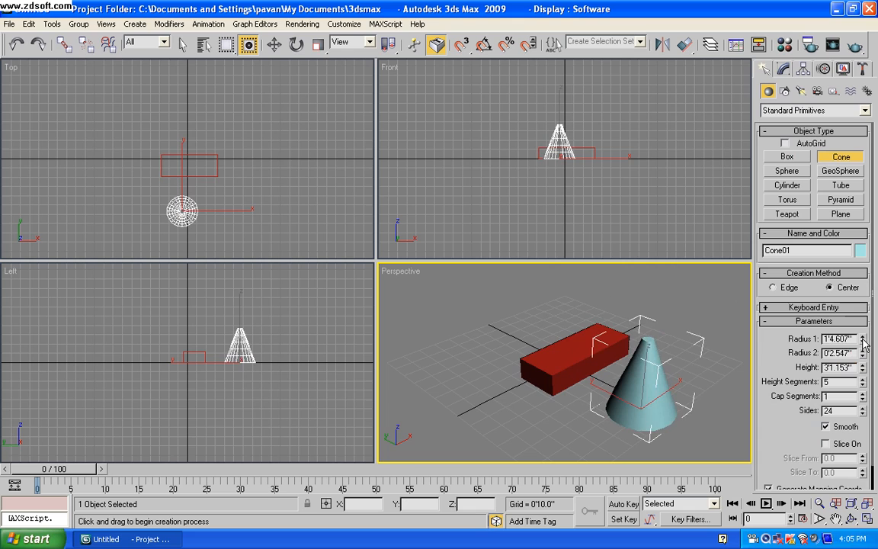
Draw a sphere beside the box in the Perspective view and adjust its radius to about 1'9.2".
{"action": "left_click", "coordinate": [787, 171]}
{"action": "left_click_drag", "start_coordinate": [476, 388], "coordinate": [497, 407]}
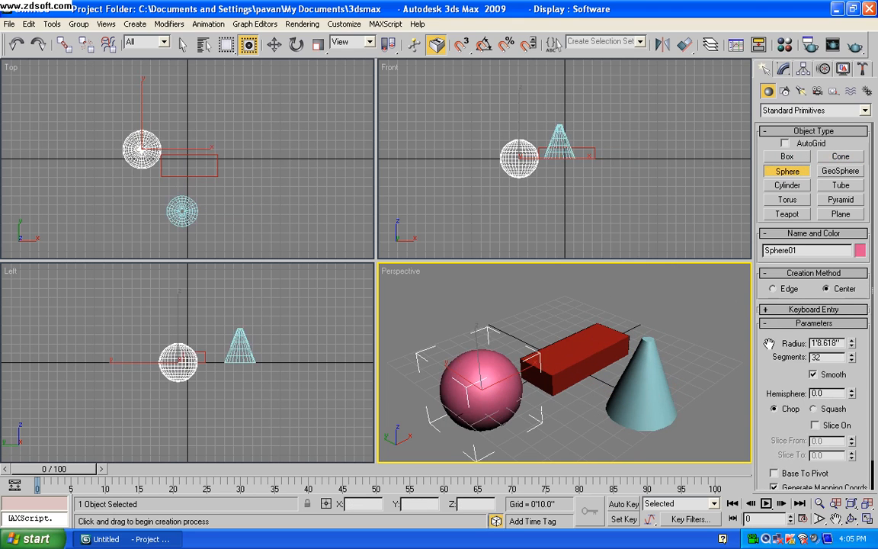
{"action": "mouse_move", "coordinate": [852, 343]}
{"action": "left_mouse_down"}
{"action": "mouse_move", "coordinate": [854, 328]}
{"action": "mouse_move", "coordinate": [864, 337]}
{"action": "left_mouse_up"}
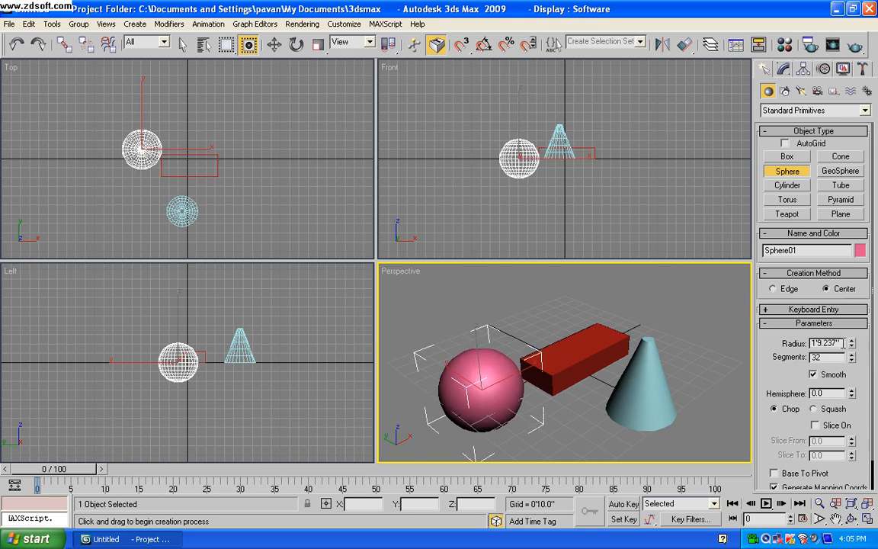
Set the sphere's radius to 1'.
{"action": "double_click", "coordinate": [812, 342]}
{"action": "type", "text": "2"}
{"action": "key", "text": "BackSpace"}
{"action": "type", "text": "1"}
{"action": "key", "text": "Return"}
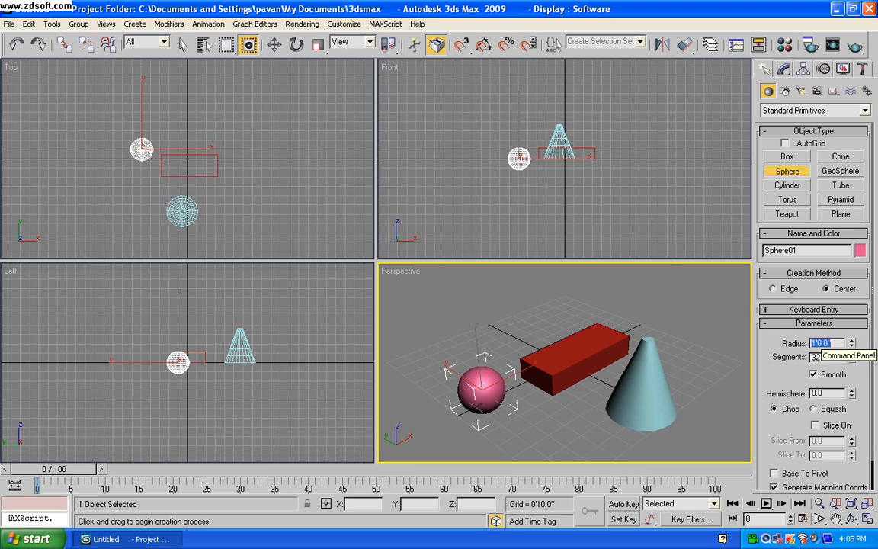
Draw a cylinder in front of the box, between the sphere and the cone, in the Perspective view.
{"action": "left_click", "coordinate": [798, 186]}
{"action": "left_click_drag", "start_coordinate": [569, 422], "coordinate": [596, 429]}
{"action": "left_click", "coordinate": [586, 396]}
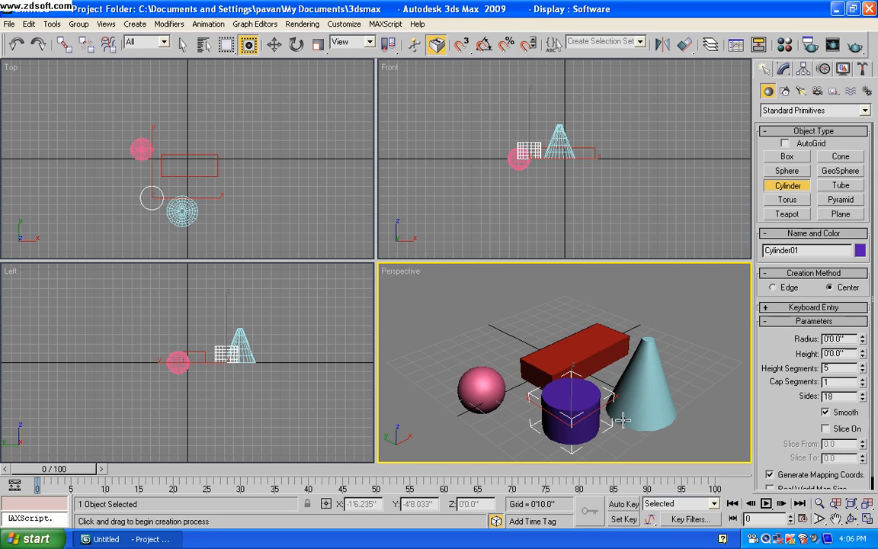
Draw a tube beyond the cone, about 1'0.8" radius 1, 0'11.6" radius 2 and 0'10.3" height.
{"action": "left_click", "coordinate": [841, 185]}
{"action": "left_click_drag", "start_coordinate": [690, 345], "coordinate": [701, 357]}
{"action": "left_click", "coordinate": [700, 343]}
{"action": "left_click", "coordinate": [630, 292]}
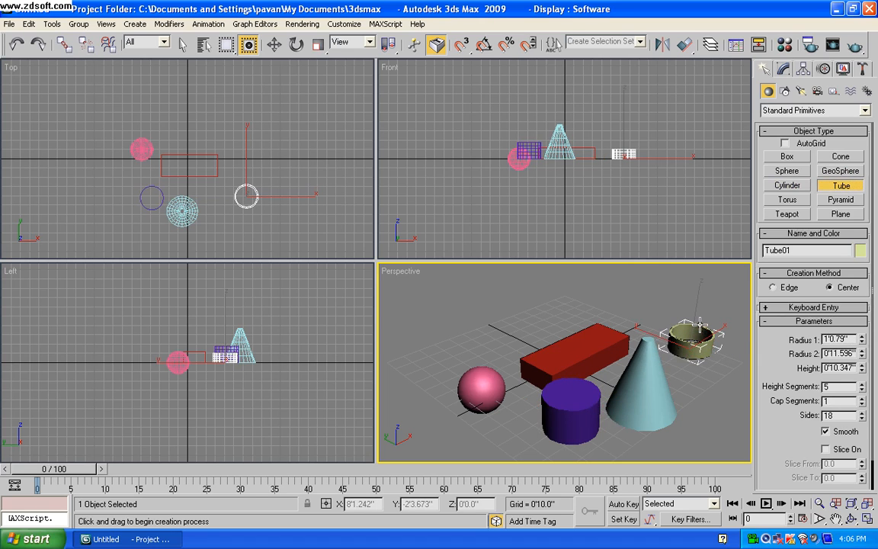
Draw a very thin torus past the box's far end and a second torus behind the tube, about 1'0.9" radius 1 and 0'5.1" radius 2.
{"action": "left_click", "coordinate": [792, 201]}
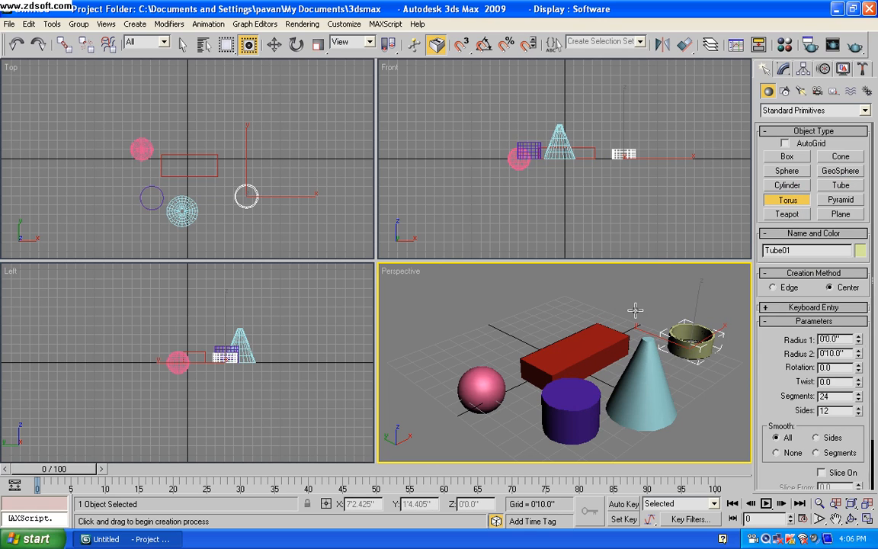
{"action": "left_click_drag", "start_coordinate": [635, 310], "coordinate": [657, 308]}
{"action": "left_click", "coordinate": [663, 310]}
{"action": "left_click_drag", "start_coordinate": [696, 318], "coordinate": [707, 330]}
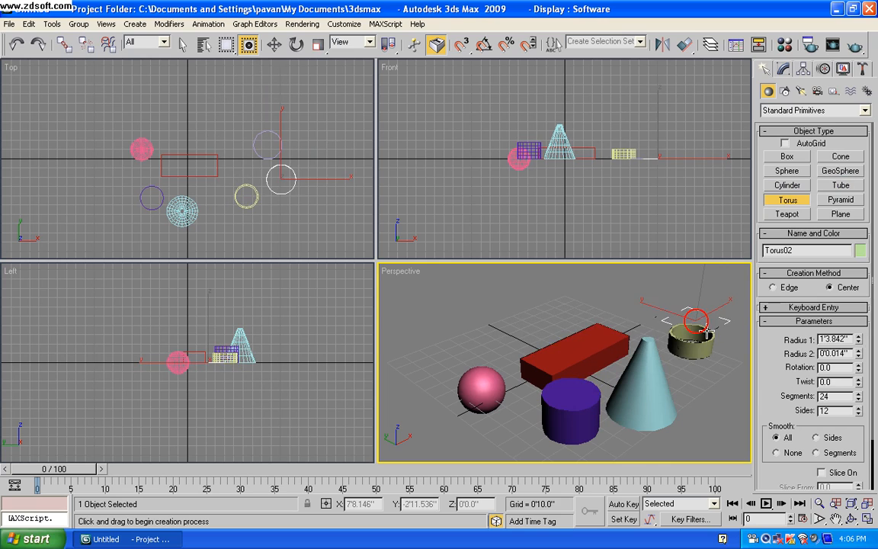
{"action": "left_click", "coordinate": [705, 318]}
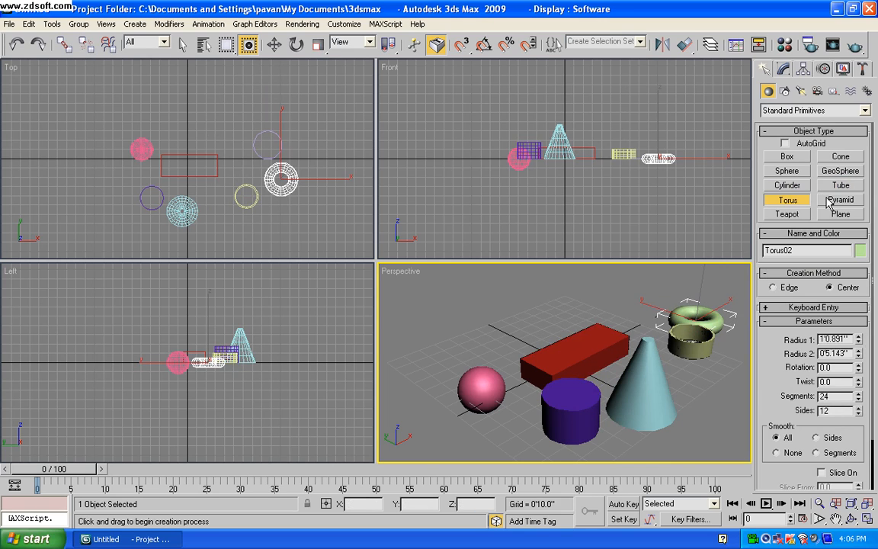
Draw a pyramid behind the box, about 0'9.4" wide, 2'8.9" deep and 1'3.8" high, and a plane in front of the cone, about 1'7.7" by 1'2.9".
{"action": "left_click", "coordinate": [839, 199]}
{"action": "left_click_drag", "start_coordinate": [482, 326], "coordinate": [510, 344]}
{"action": "left_click", "coordinate": [510, 319]}
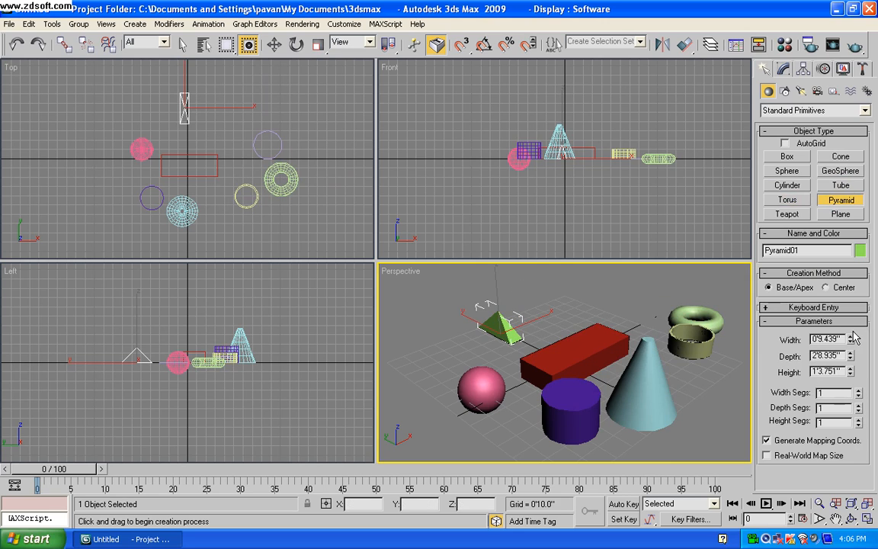
{"action": "left_click", "coordinate": [841, 214]}
{"action": "left_click_drag", "start_coordinate": [705, 459], "coordinate": [699, 426]}
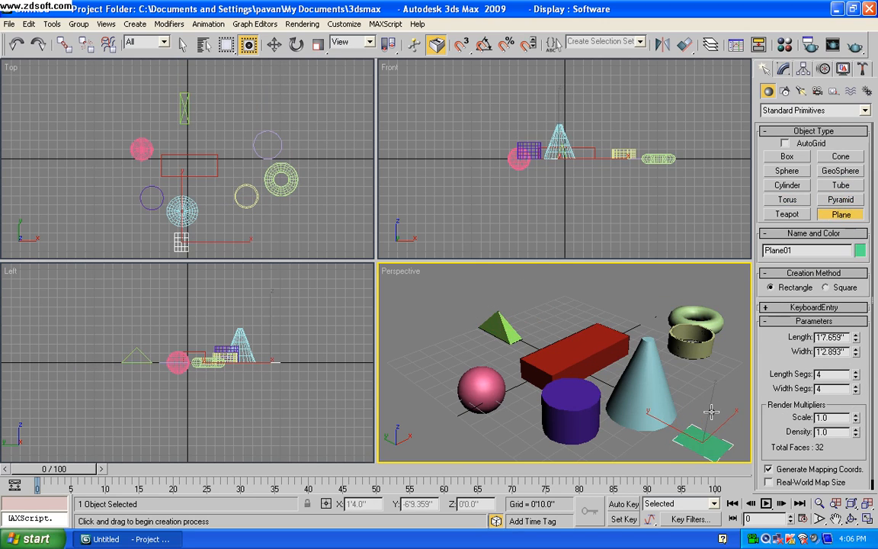